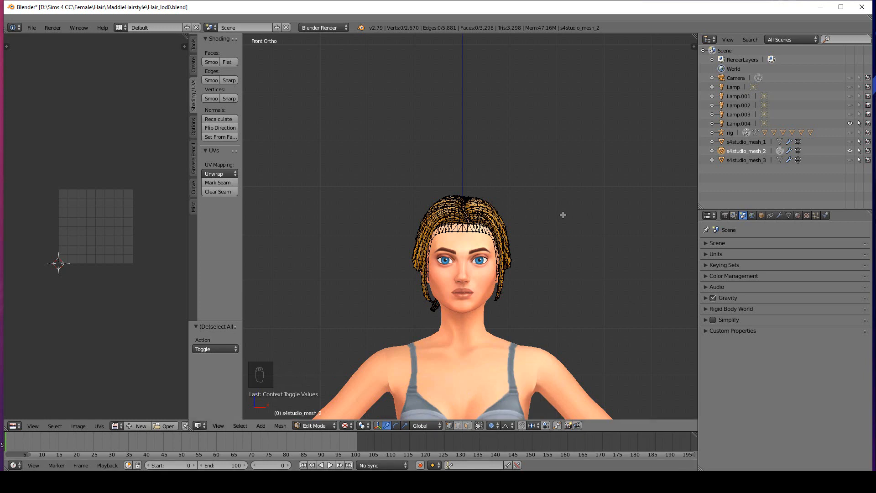
Step: Select a single vertex on the hair bun and set the proportional editing falloff to Smooth
middle_drag(542, 198, 651, 200)
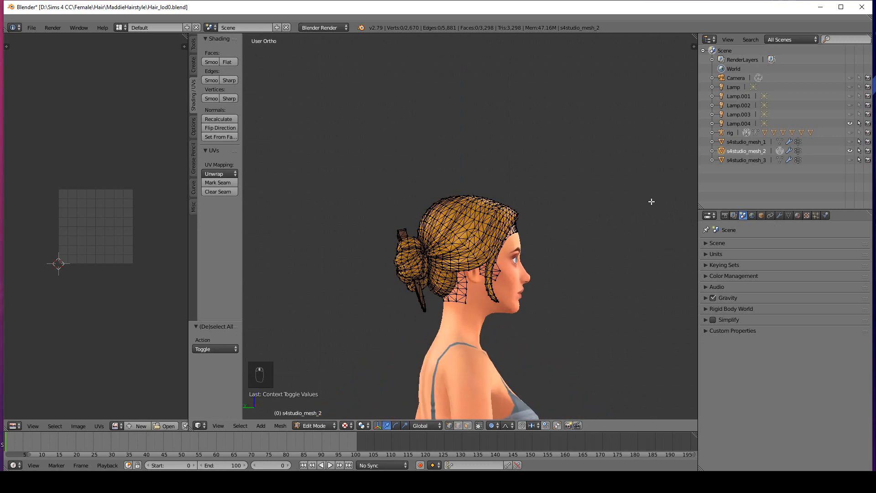
middle_drag(591, 274, 632, 283)
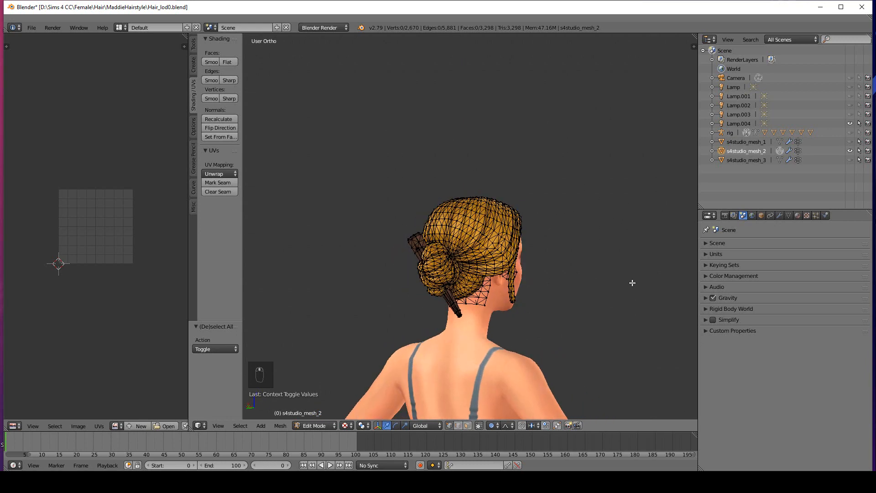
right_click(443, 266)
click(506, 426)
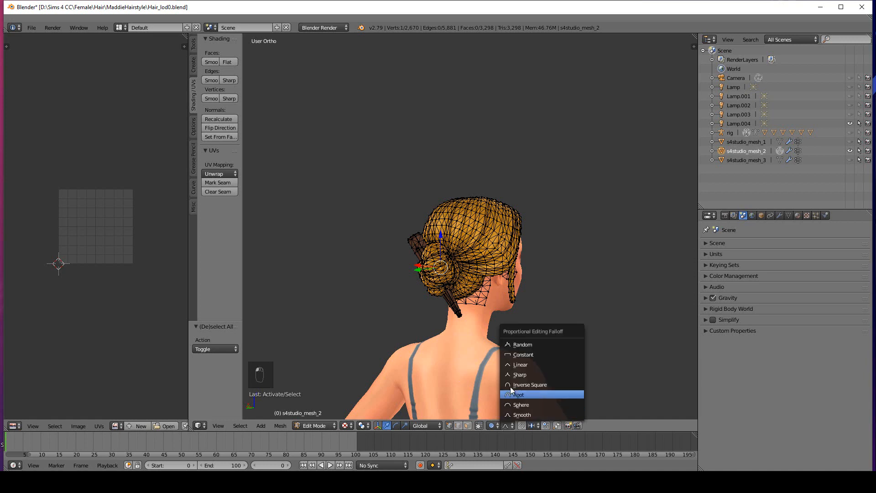
click(527, 415)
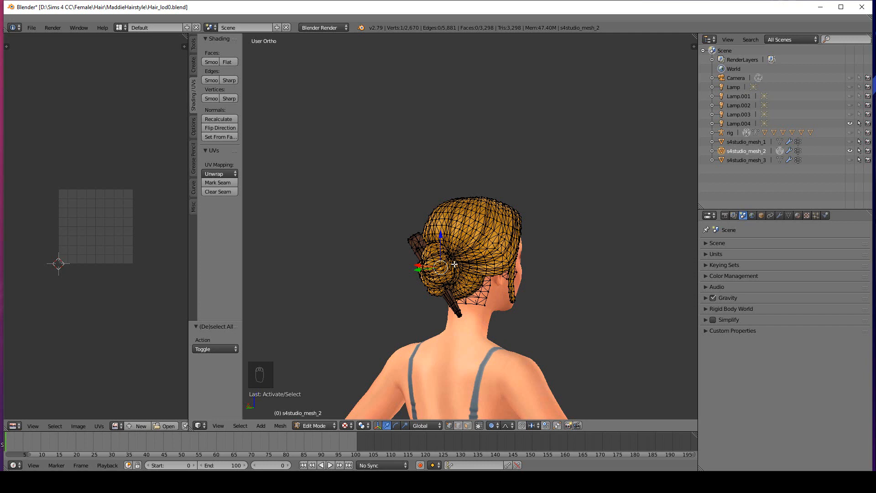
Step: Try moving the bun vertex downward with proportional editing, adjusting the influence size to about 0.16, and undo the move
key(g)
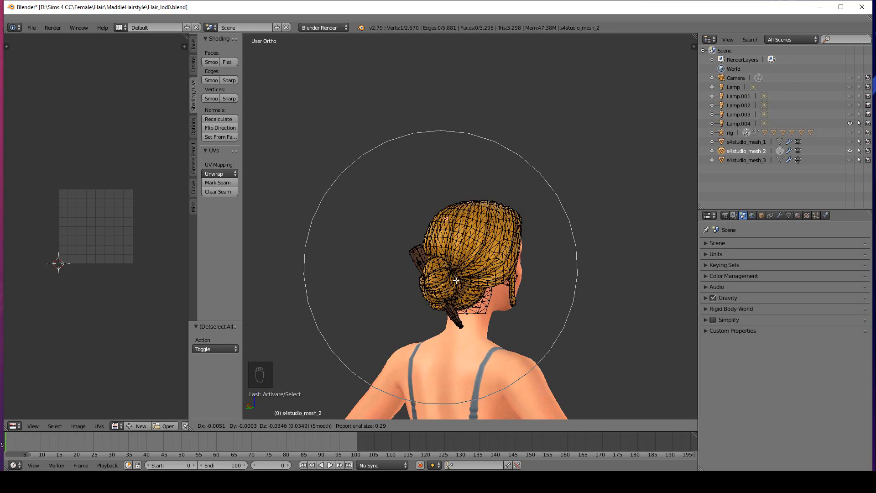
key(Escape)
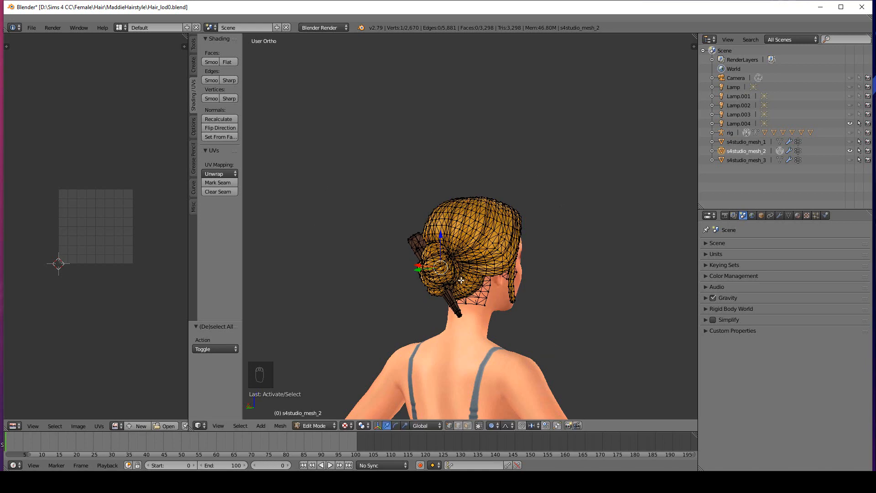
key(g)
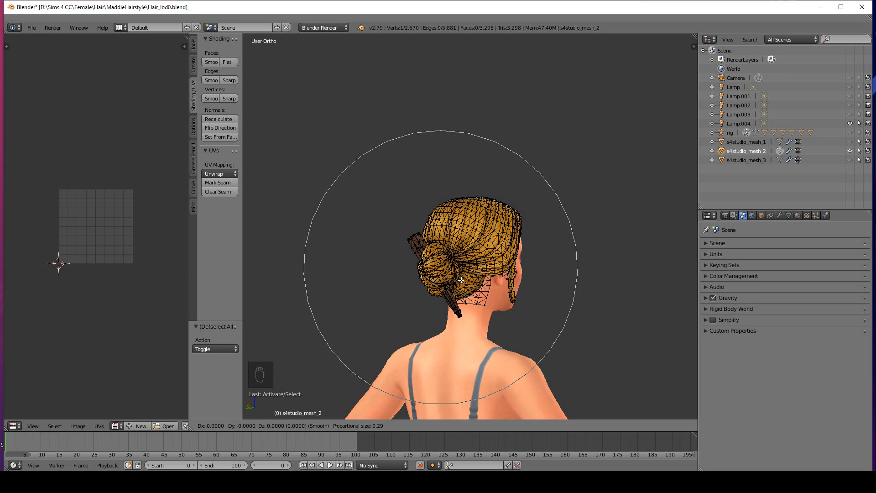
scroll(462, 279, up, 9)
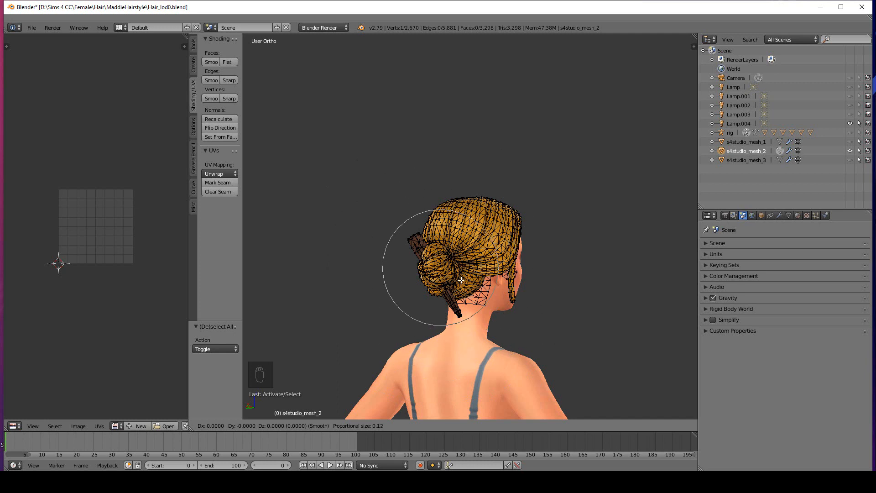
scroll(461, 280, down, 12)
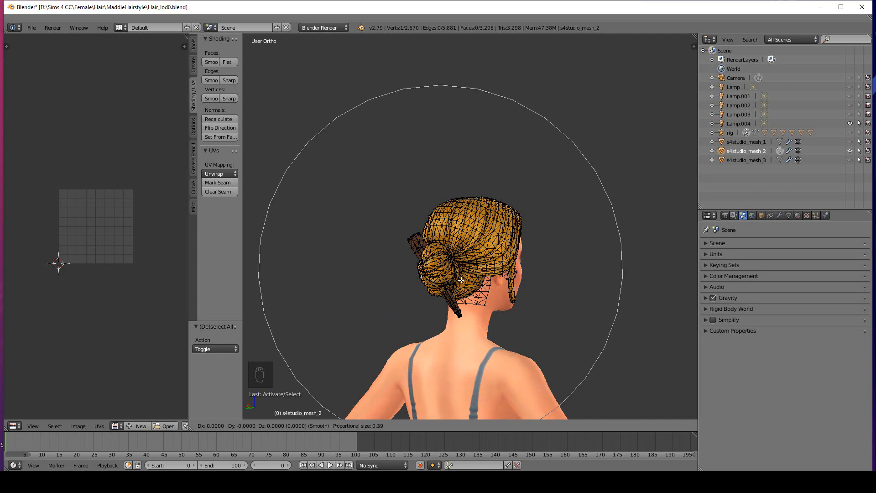
scroll(461, 280, up, 13)
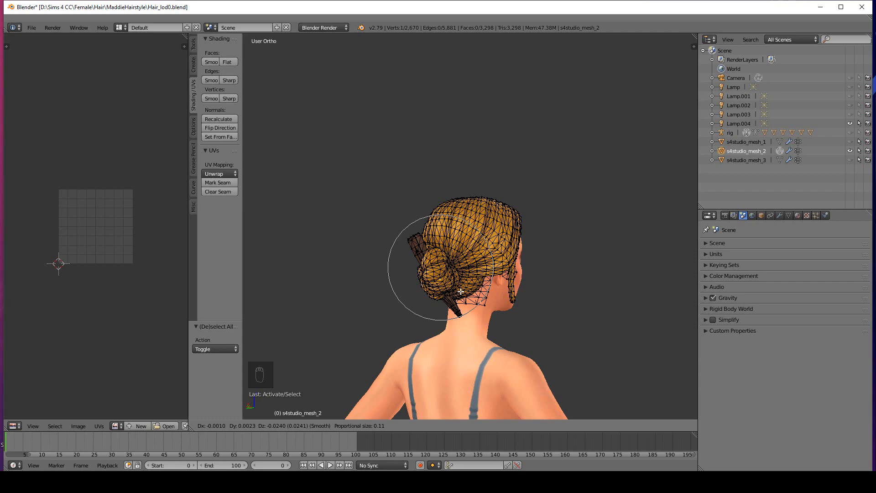
scroll(461, 291, down, 3)
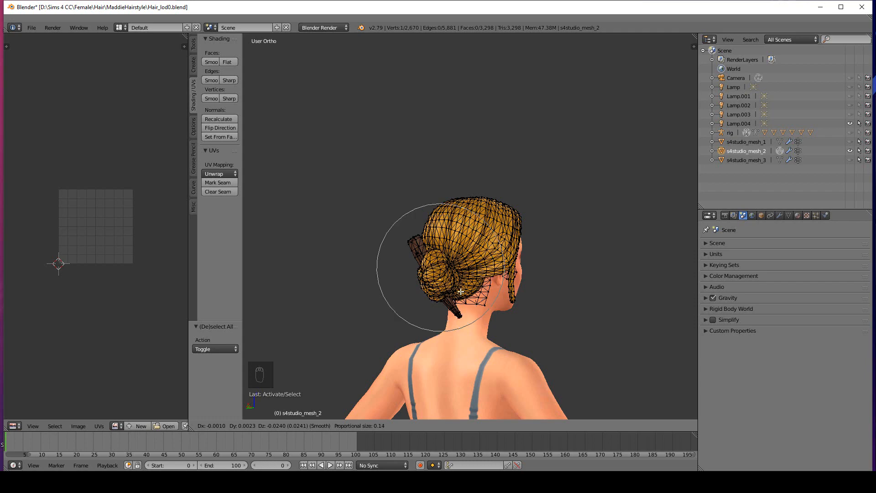
scroll(461, 297, down, 3)
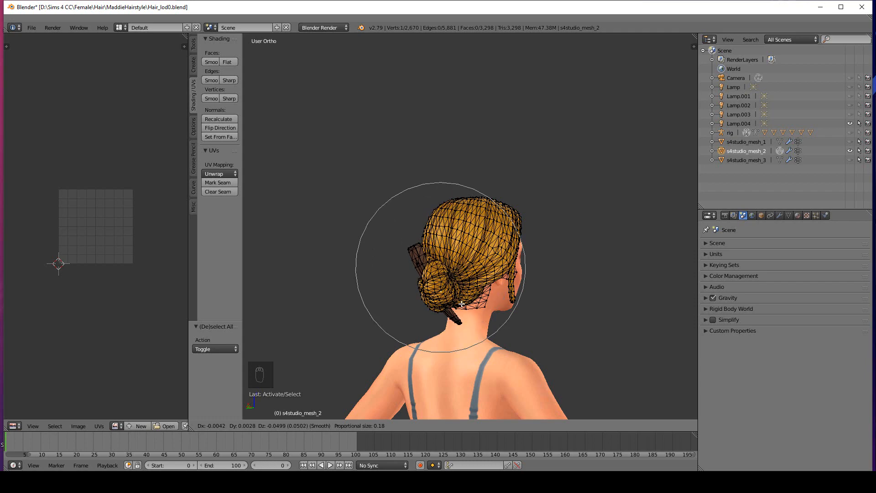
scroll(462, 304, down, 2)
scroll(462, 304, up, 2)
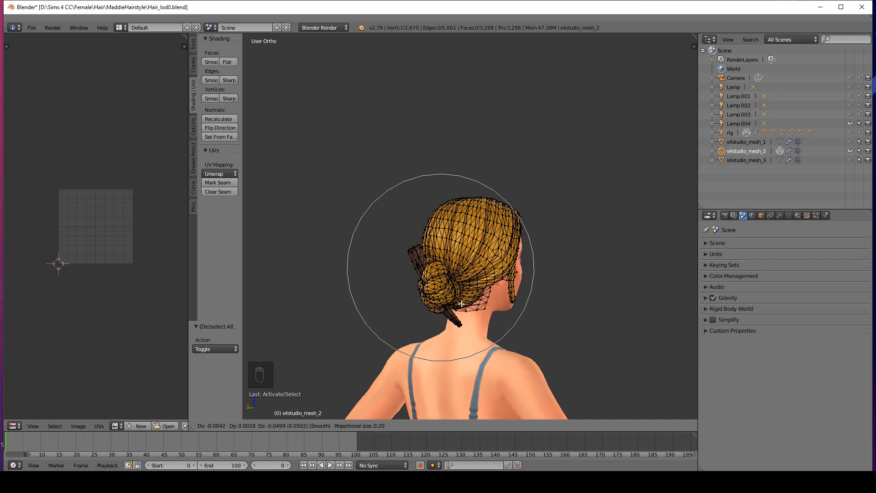
scroll(462, 308, up, 1)
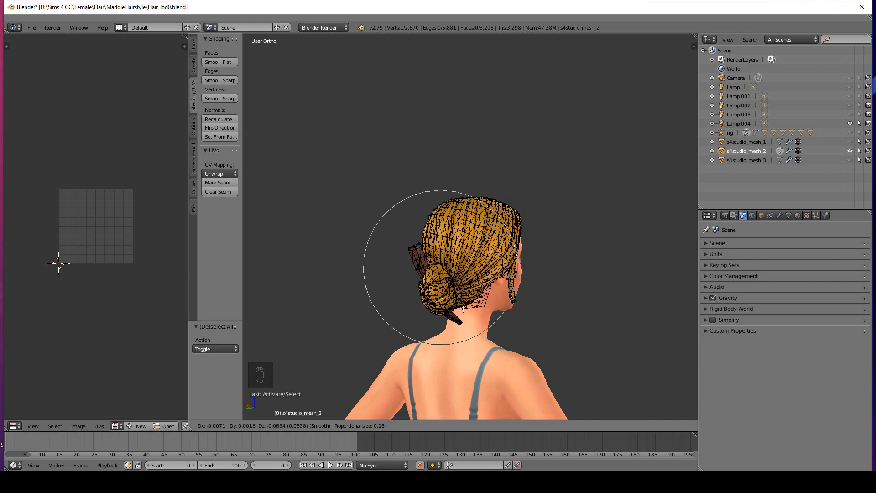
click(463, 309)
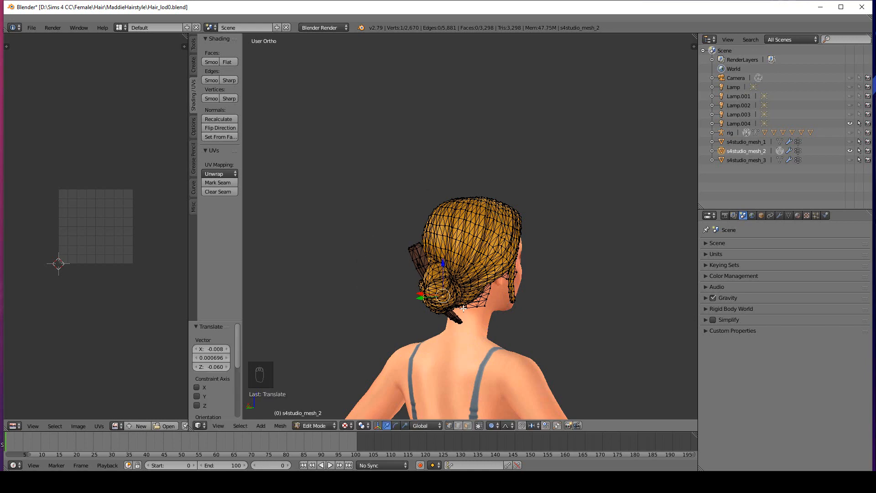
key(ctrl+z)
Step: Switch the proportional editing mode to Connected
middle_drag(456, 323, 485, 304)
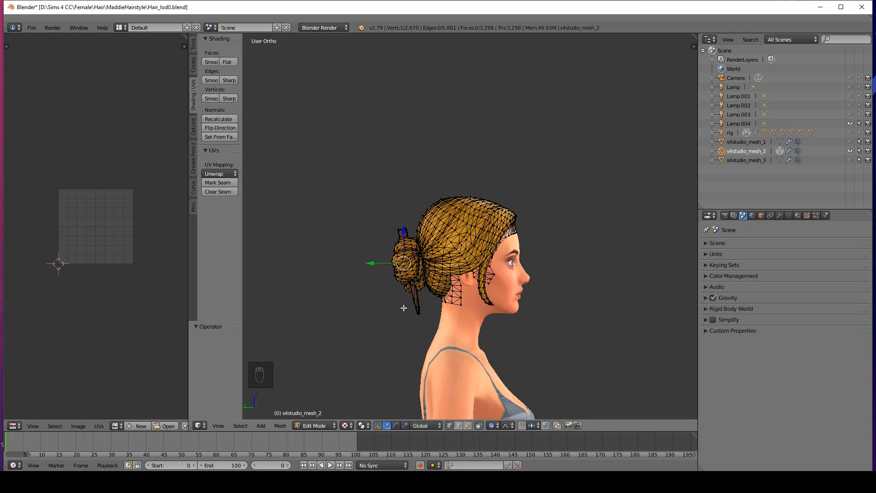
middle_drag(479, 328, 470, 361)
click(493, 426)
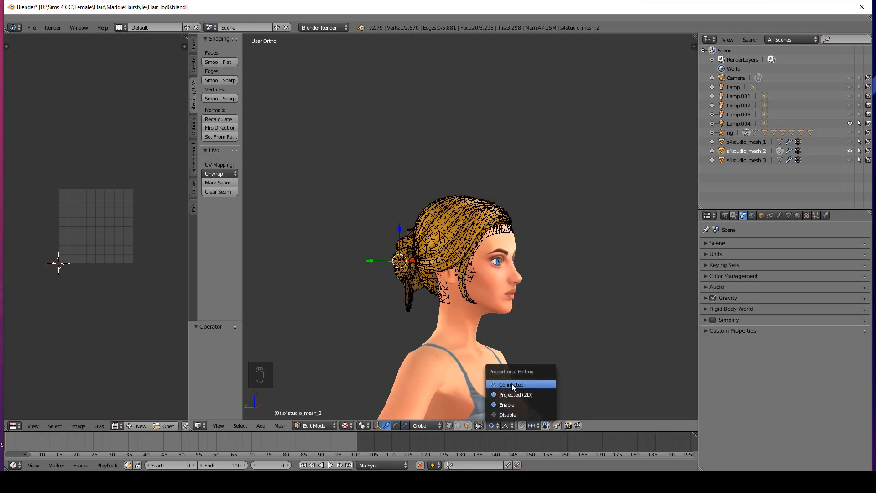
Step: Select the tip of the front hair strand on the character's right side, and extend the selection to its linked geometry
right_click(471, 299)
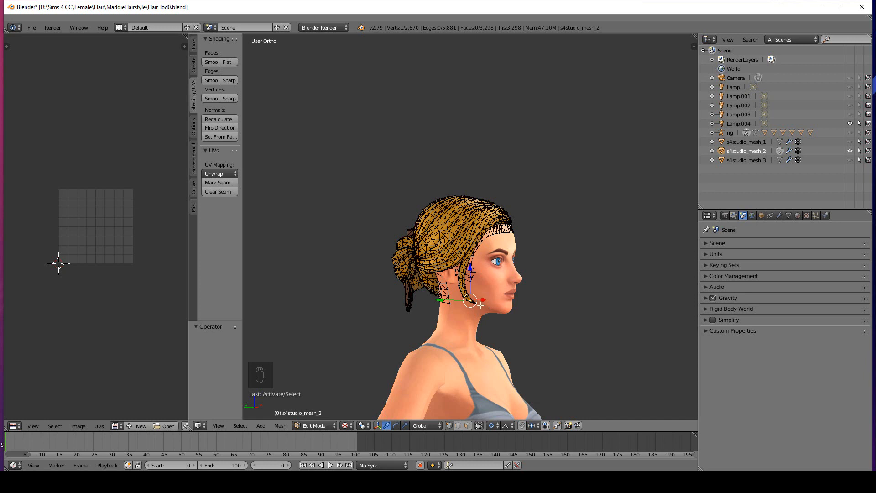
scroll(478, 306, up, 1)
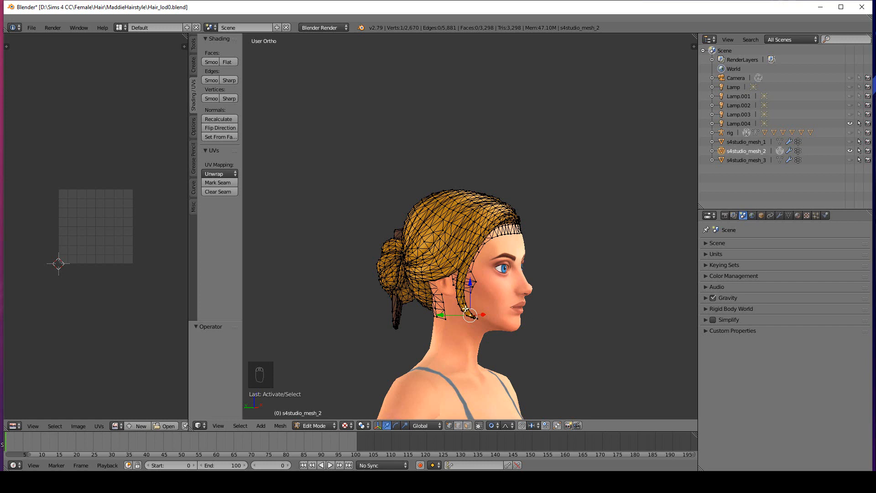
key(l)
key(l)
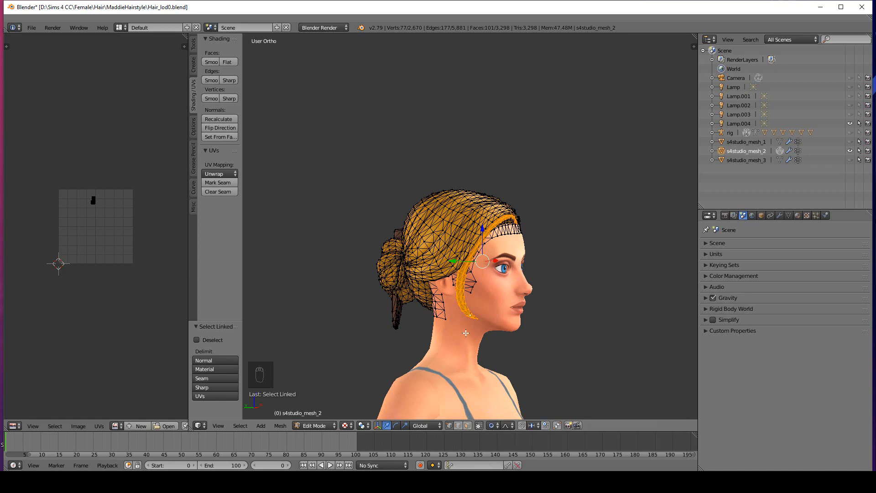
Step: Try lowering a tip vertex of the right front strand about 0.069 along the Z axis, and undo the move
right_click(474, 318)
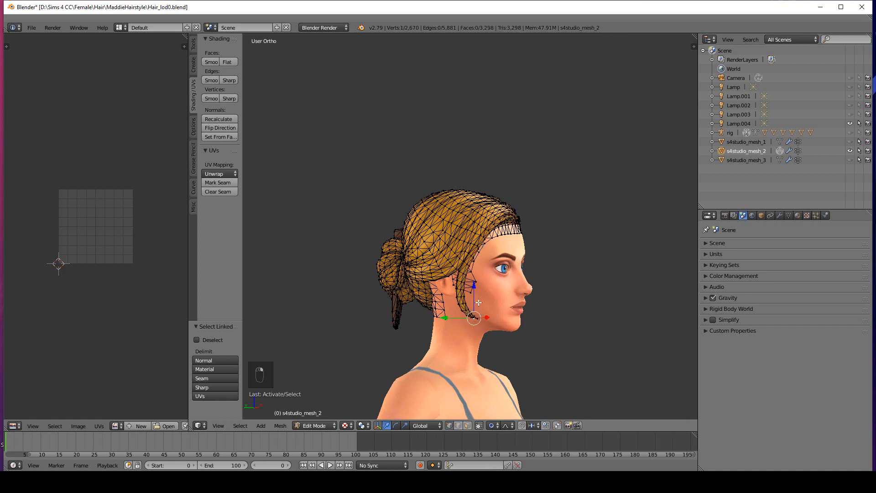
drag(476, 285, 484, 326)
middle_drag(484, 326, 482, 344)
scroll(510, 328, up, 2)
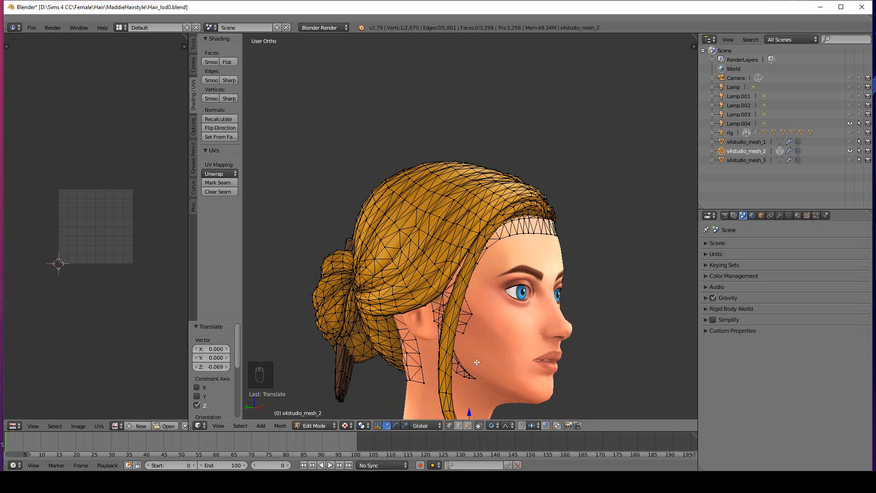
key(ctrl+z)
key(ctrl+z)
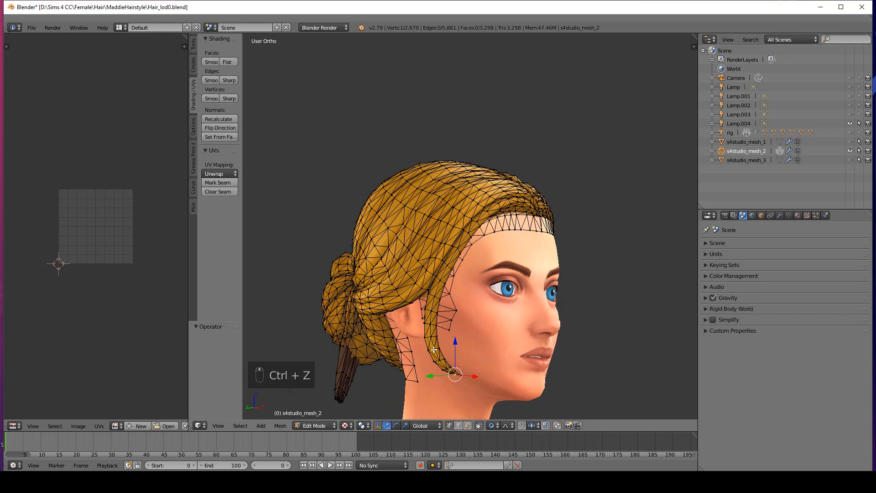
Step: Select all linked faces of the right front strand, both its outer and inner pieces, using face selection mode
key(l)
middle_drag(436, 351, 378, 356)
key(l)
key(l)
key(l)
key(l)
key(l)
key(l)
key(l)
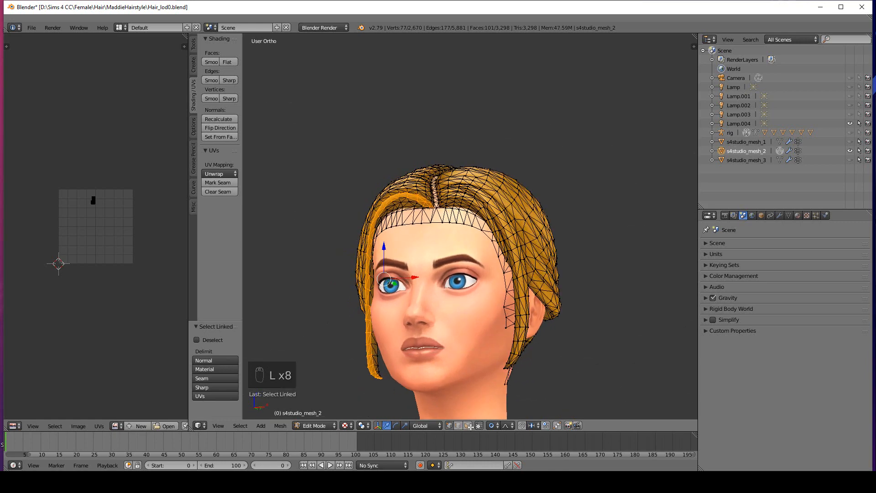
key(l)
key(l)
key(l)
key(l)
key(l)
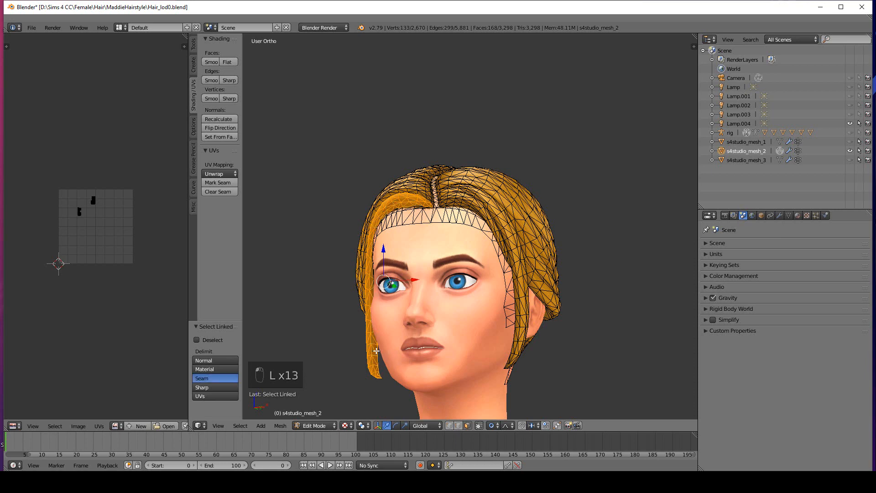
middle_drag(378, 354, 473, 365)
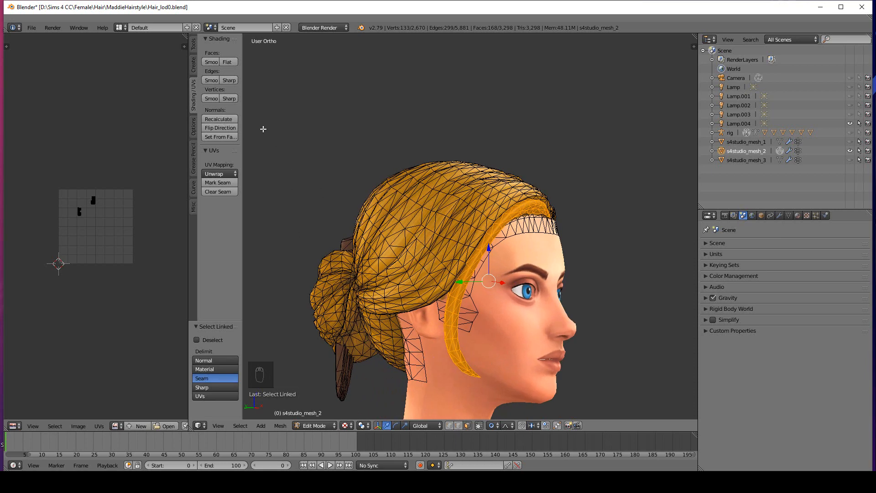
Step: Remove the doubled vertices from the selected right front strand and clear the selection
click(195, 46)
scroll(225, 170, down, 2)
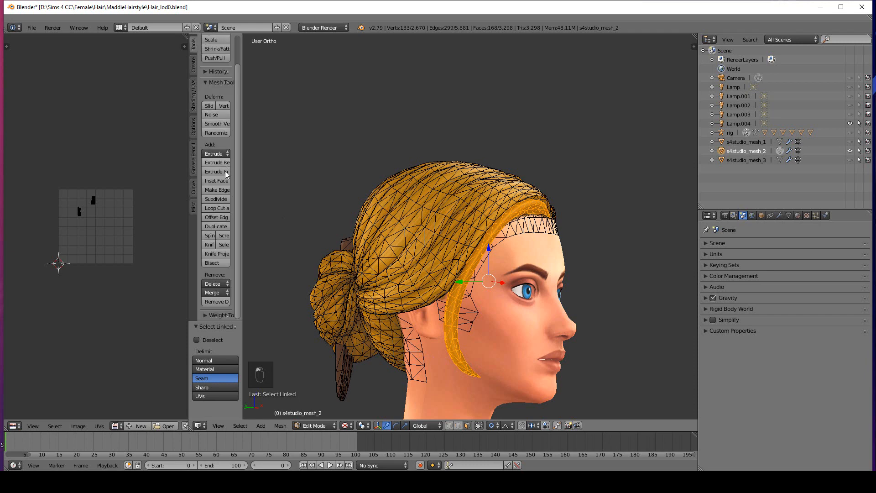
click(222, 304)
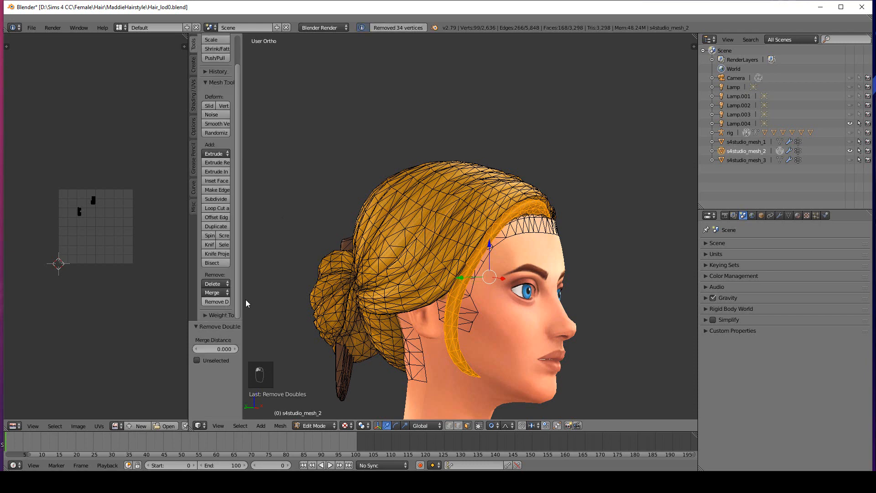
mouse_move(524, 290)
middle_down()
mouse_move(487, 291)
mouse_move(509, 293)
middle_up()
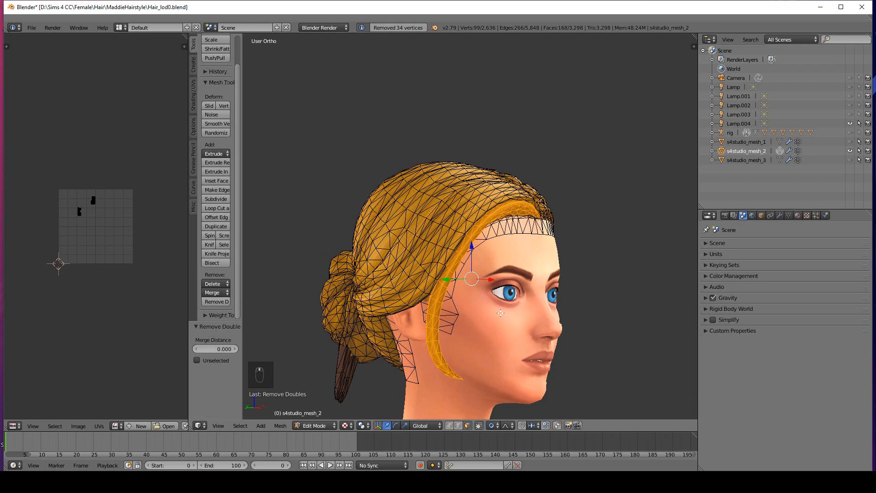
key(a)
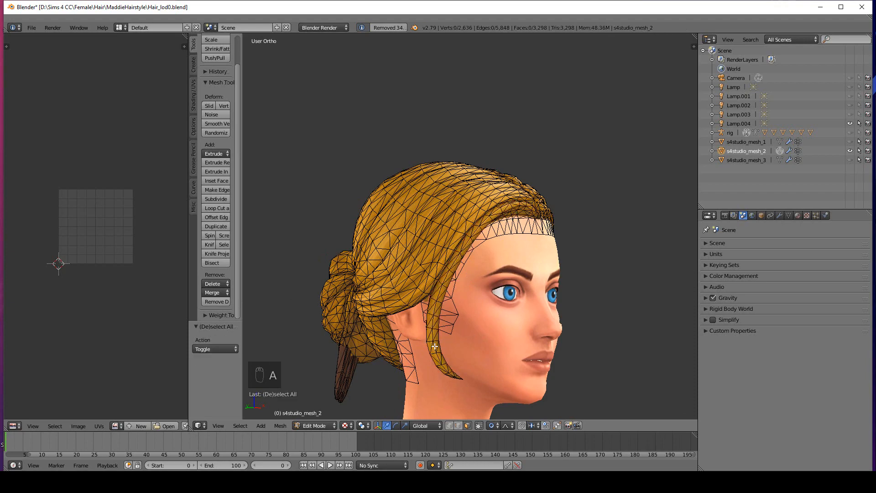
Step: Reselect the linked faces of the merged right front strand to check its connected geometry
key(l)
key(l)
key(l)
middle_drag(437, 352, 473, 345)
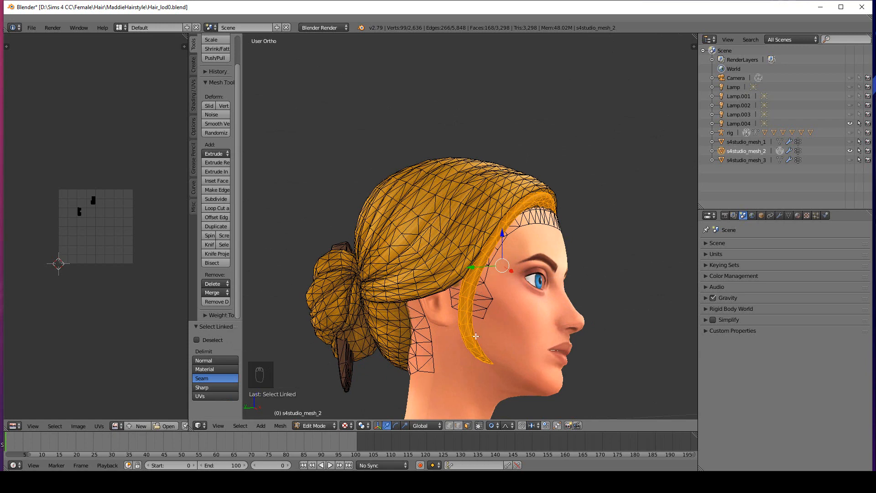
scroll(479, 342, down, 3)
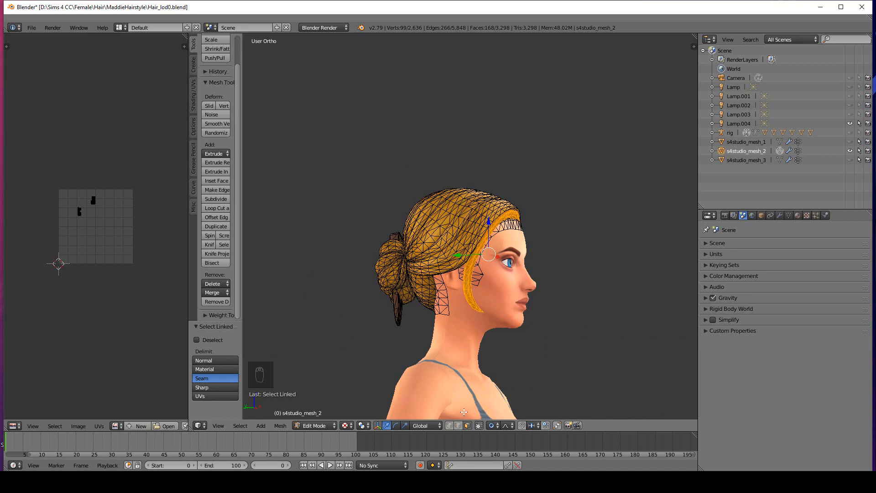
Step: Lower the right front strand's tip vertex about 0.066 along the Z axis with a proportional size of 0.16
right_click(484, 312)
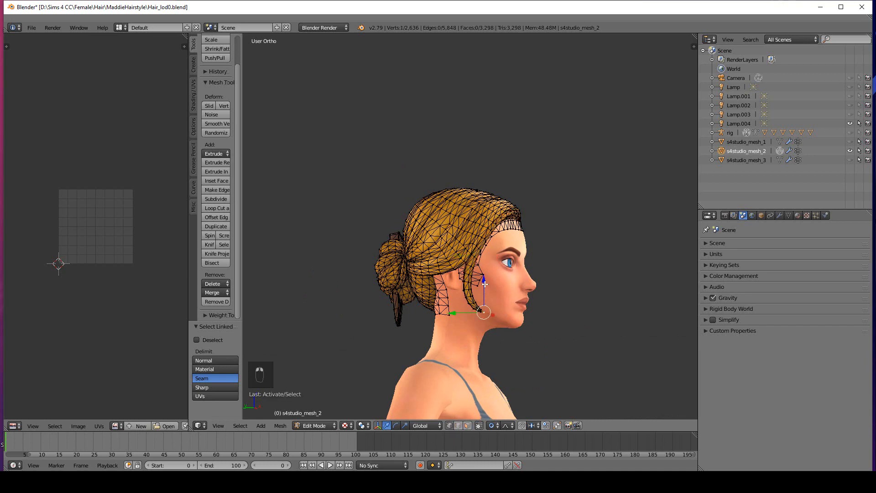
key(g)
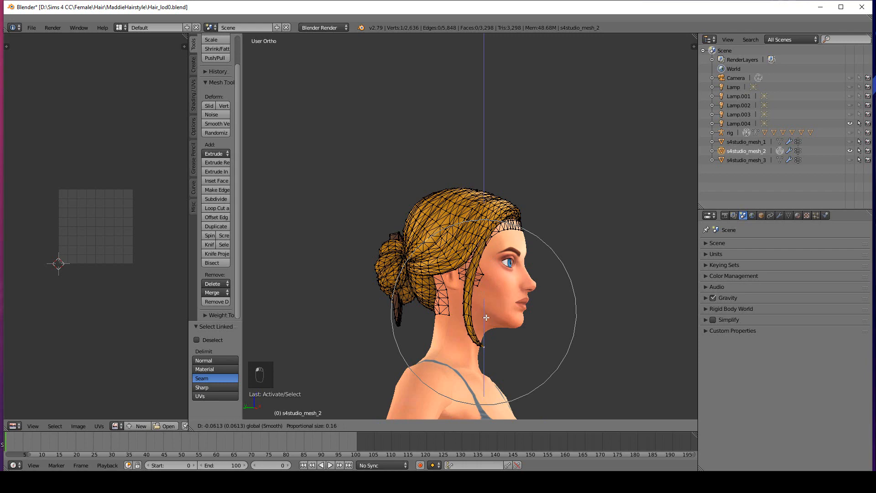
click(486, 319)
Step: Try to lower the left front strand's tip vertex about 0.052 along the Z axis with a proportional size of 0.16
middle_drag(486, 319, 393, 323)
mouse_move(475, 319)
middle_down()
mouse_move(507, 322)
mouse_move(486, 325)
middle_up()
right_click(502, 320)
key(g)
key(z)
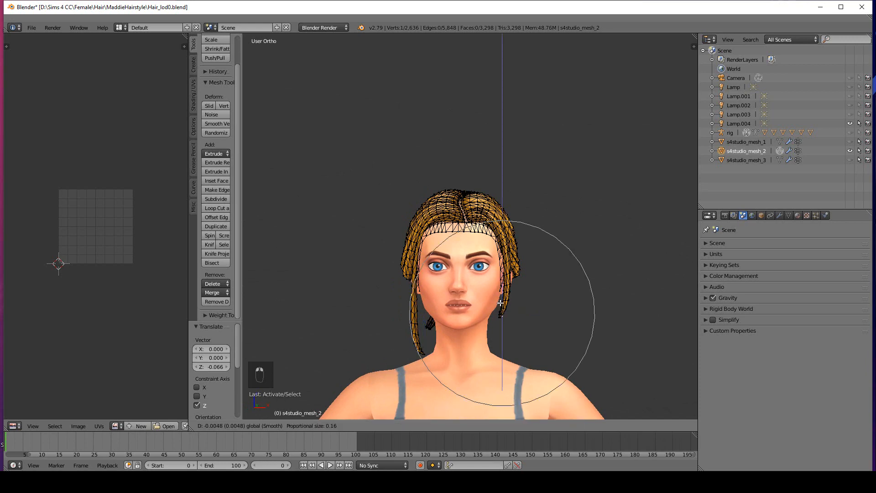
click(505, 342)
scroll(505, 342, up, 5)
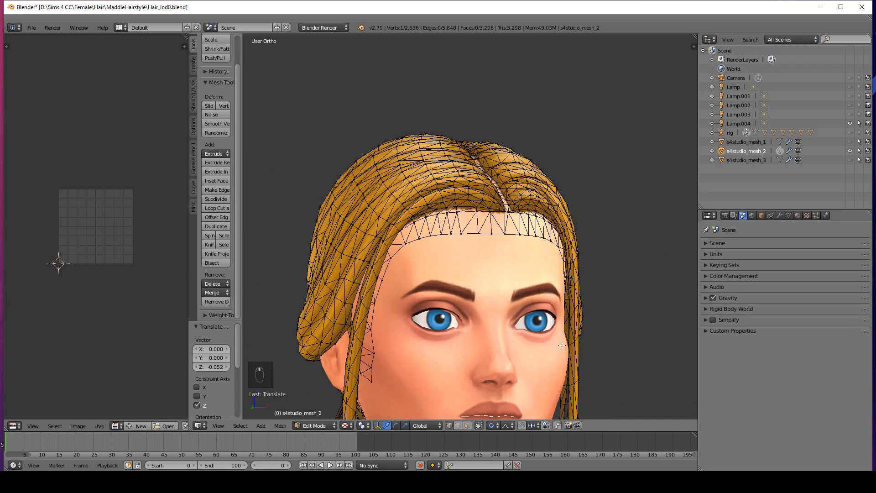
shift+middle_drag(571, 360, 456, 215)
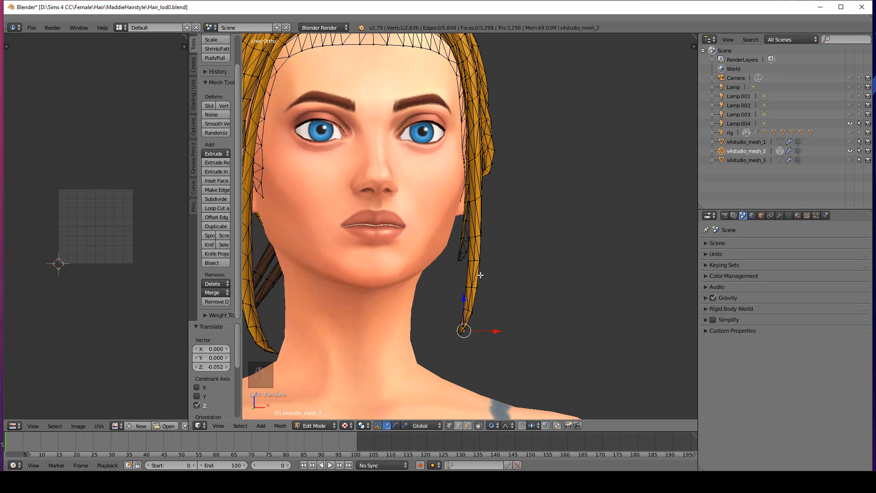
key(ctrl+z)
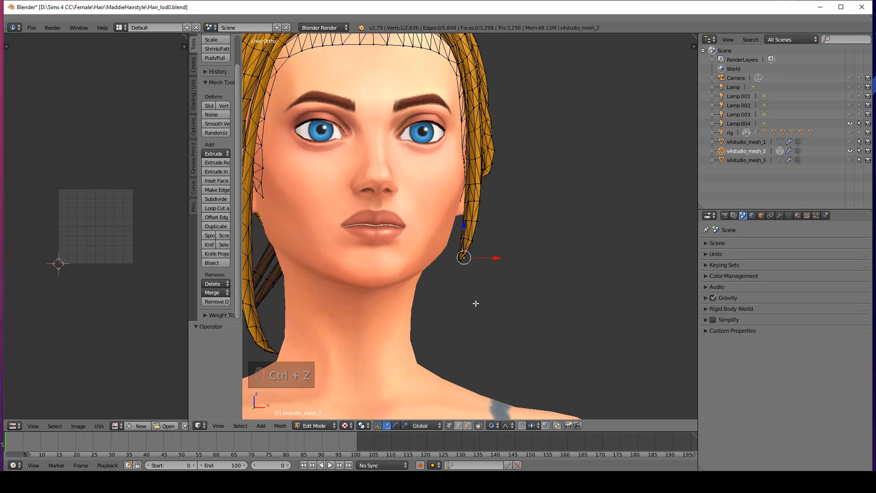
Step: Select all linked faces of the left front strand's outer and inner pieces and remove their doubled vertices
key(l)
key(l)
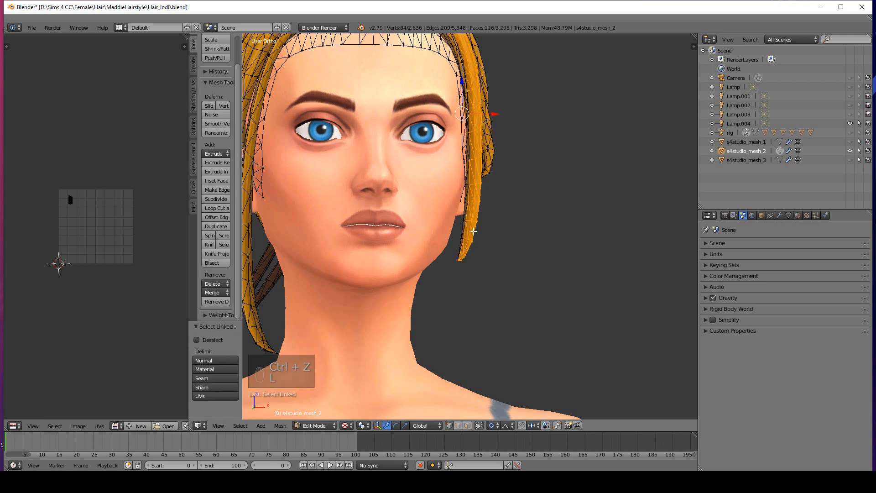
mouse_move(473, 232)
middle_down()
mouse_move(491, 247)
mouse_move(475, 232)
mouse_move(476, 248)
middle_up()
key(l)
scroll(475, 248, down, 3)
scroll(429, 255, up, 2)
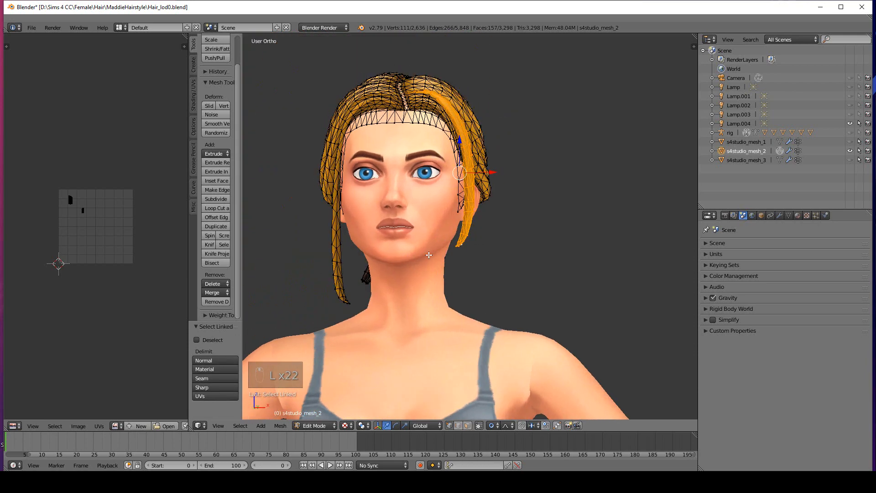
click(217, 301)
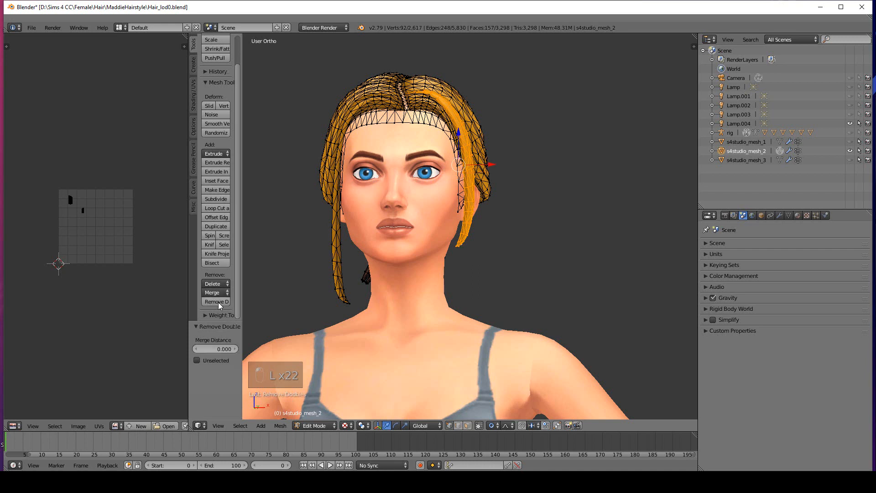
Step: Lower the merged left front strand's tip vertex about 0.072 along the Z axis with a proportional size of 0.16
right_click(459, 246)
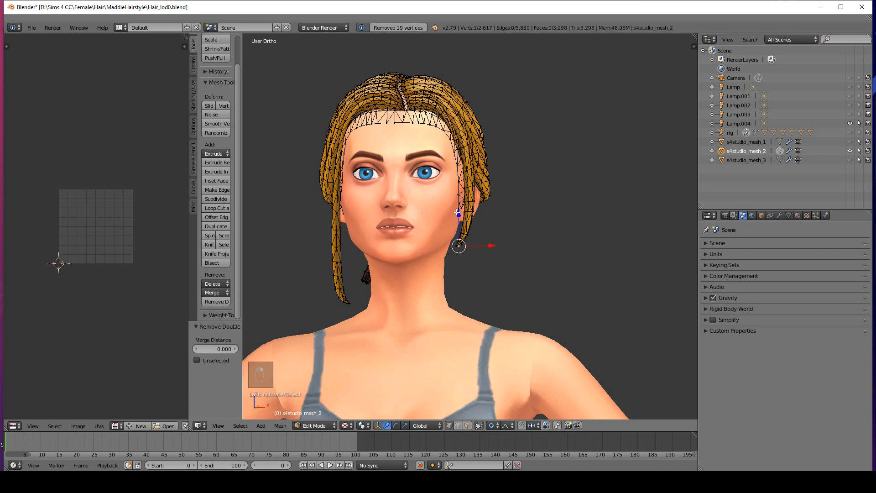
key(g)
key(z)
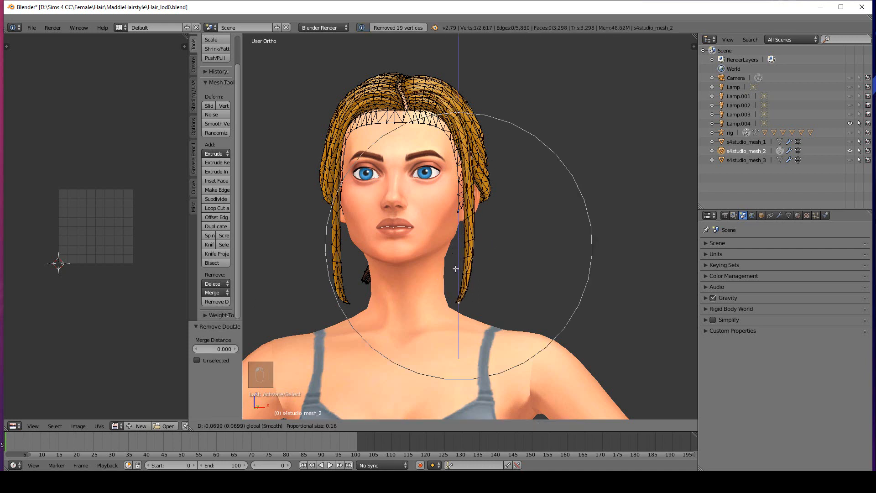
click(456, 292)
middle_drag(455, 301, 454, 125)
middle_drag(457, 283, 506, 215)
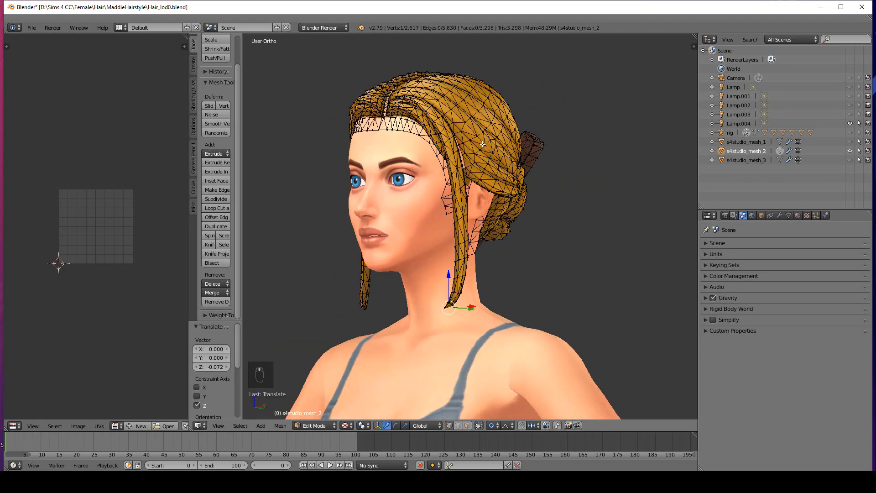
Step: Set the proportional editing mode to Enable
middle_drag(459, 253, 588, 258)
middle_drag(492, 252, 537, 287)
scroll(523, 252, down, 3)
scroll(432, 259, up, 1)
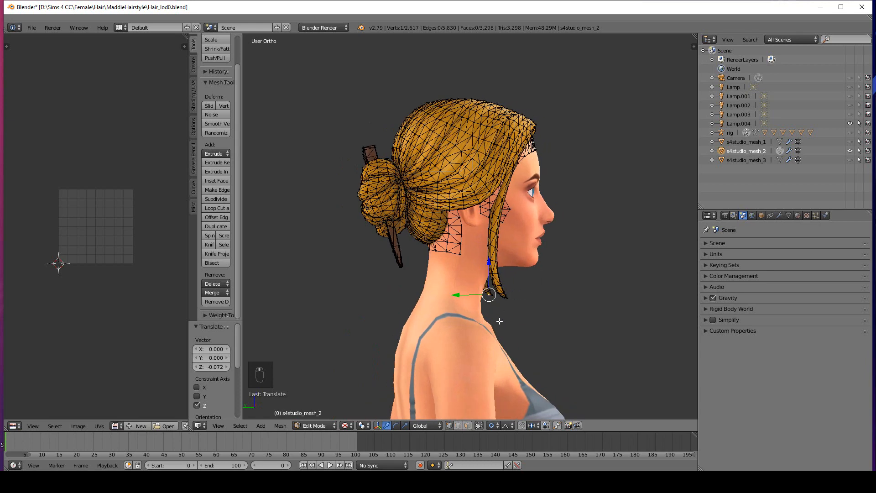
click(493, 427)
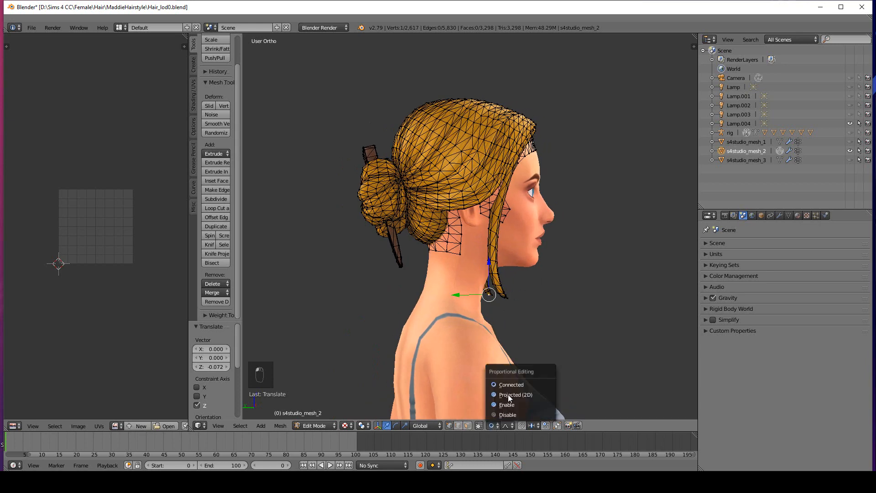
click(515, 391)
click(492, 426)
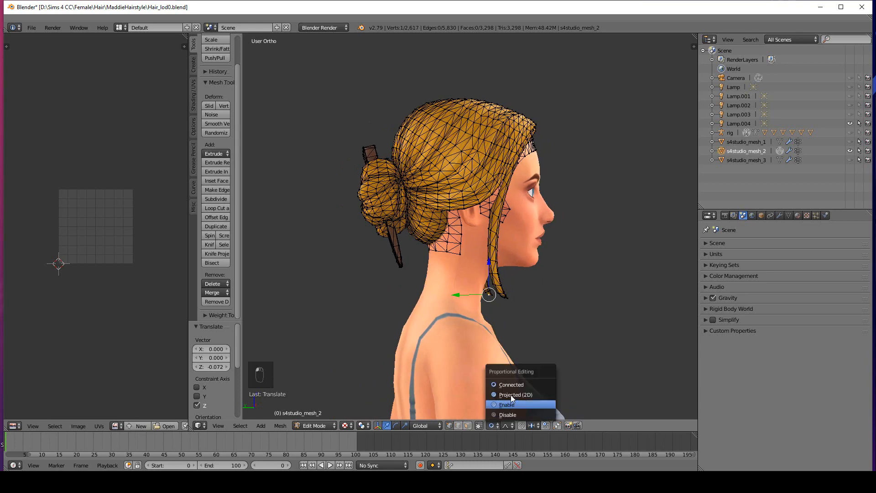
click(515, 395)
click(497, 427)
click(507, 405)
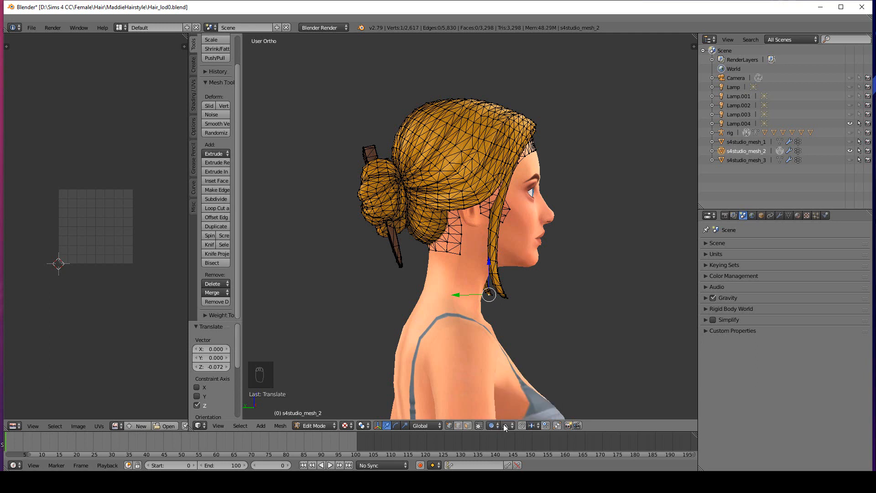
Step: Examine the proportional editing falloff options and the shape of both lengthened front strands from several sides
click(507, 426)
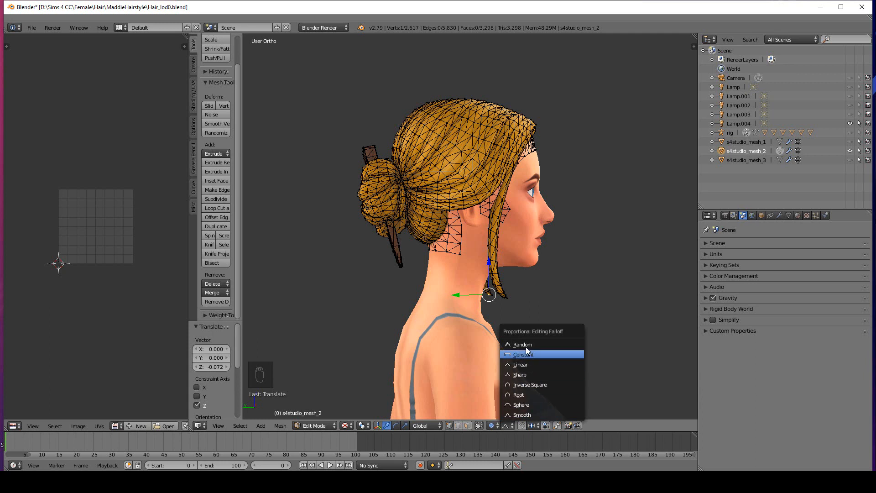
click(528, 415)
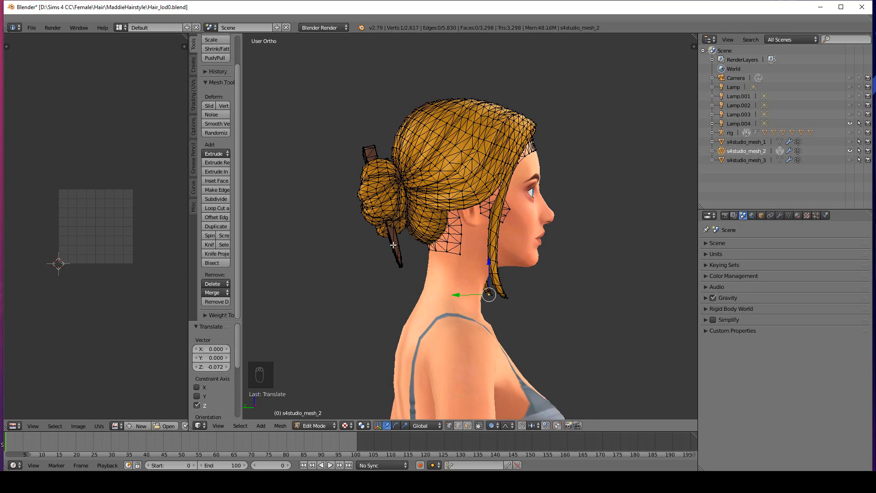
middle_drag(402, 267, 504, 395)
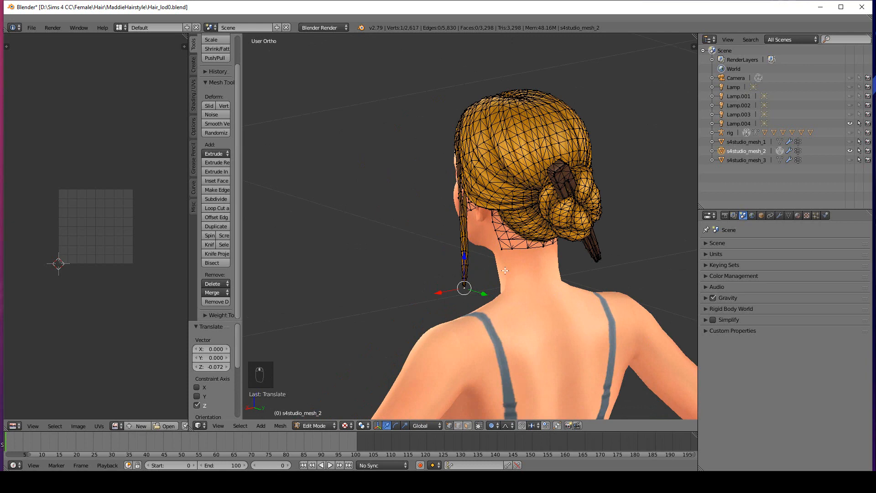
middle_drag(505, 270, 630, 260)
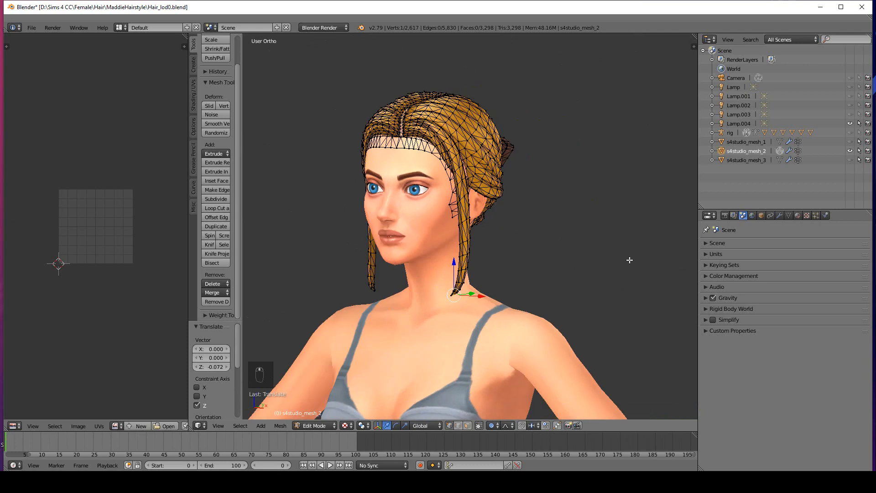
click(507, 425)
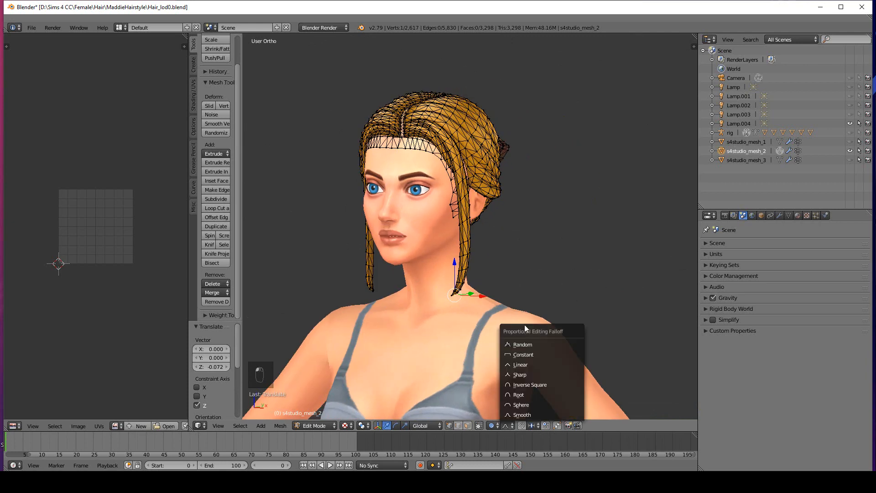
click(528, 403)
middle_drag(529, 320, 537, 310)
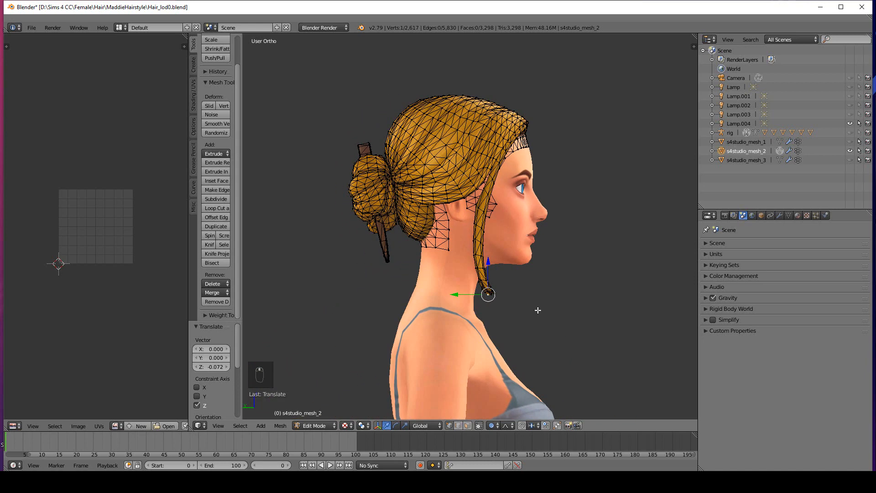
scroll(495, 315, down, 1)
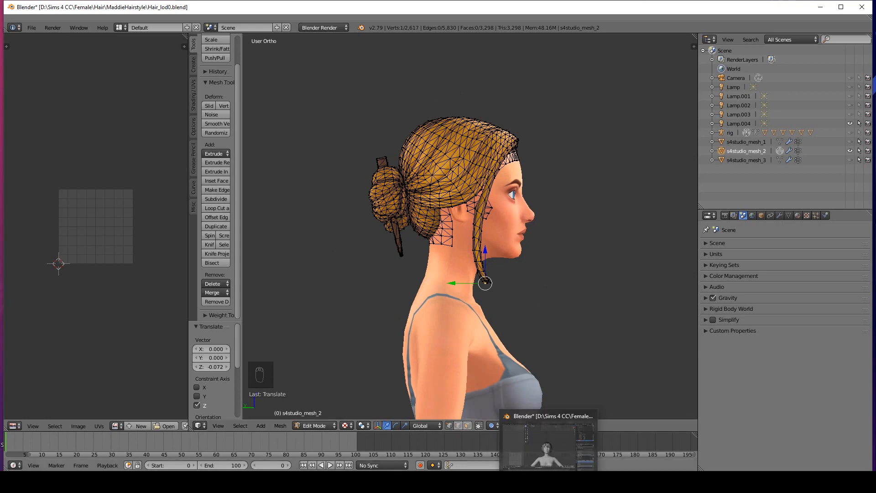
Step: Switch to the Blender window with 1_Final_Paloma_lod0.blend and toggle proportional editing off
click(550, 441)
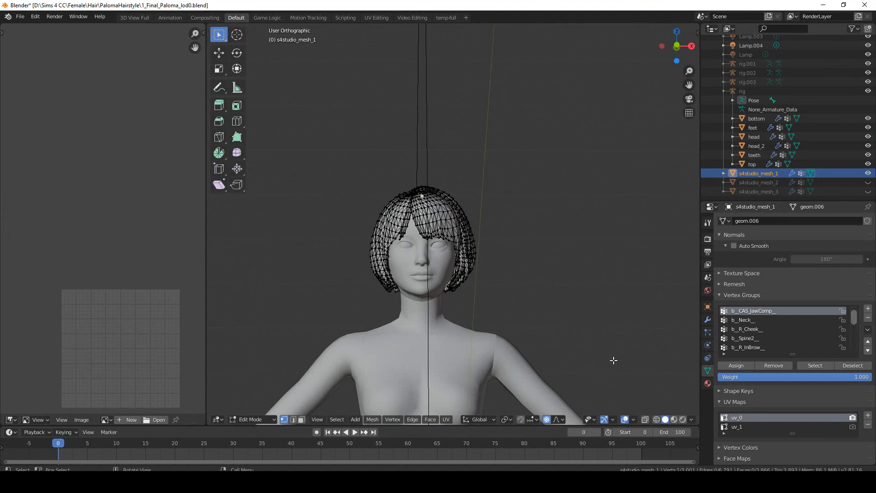
click(547, 419)
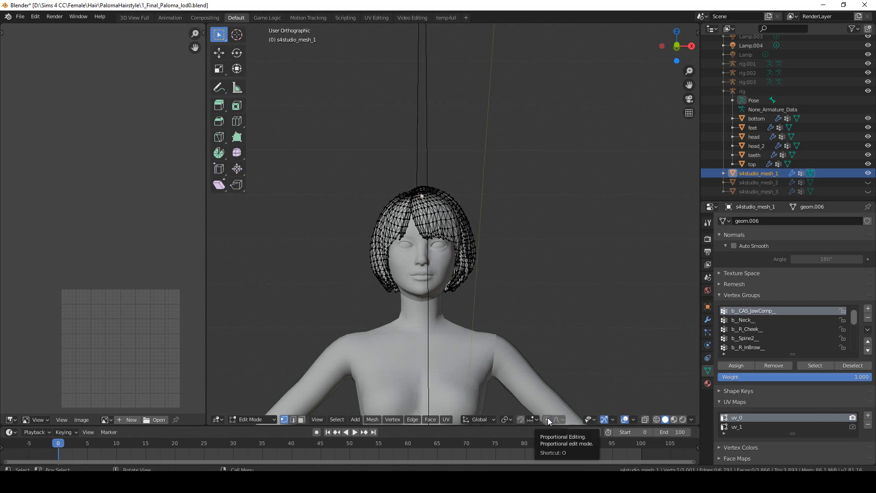
click(548, 420)
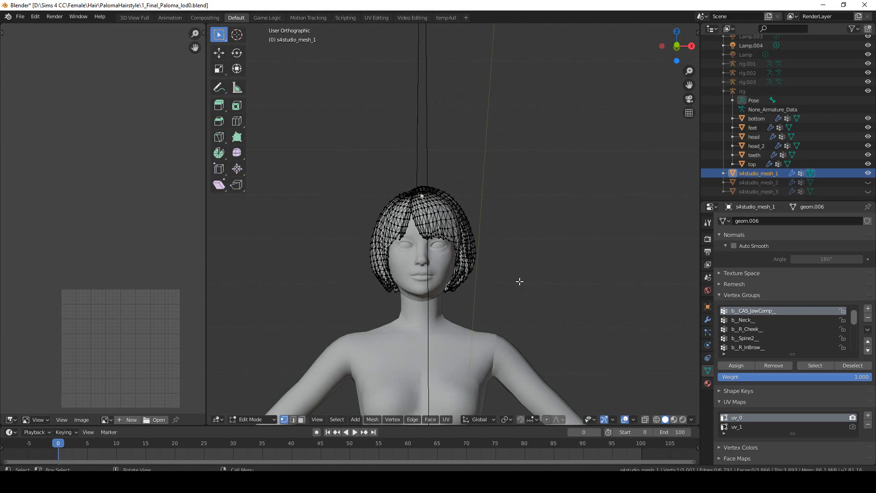
click(546, 420)
key(o)
Step: Show the proportional editing falloff options and turn proportional editing back on
click(559, 419)
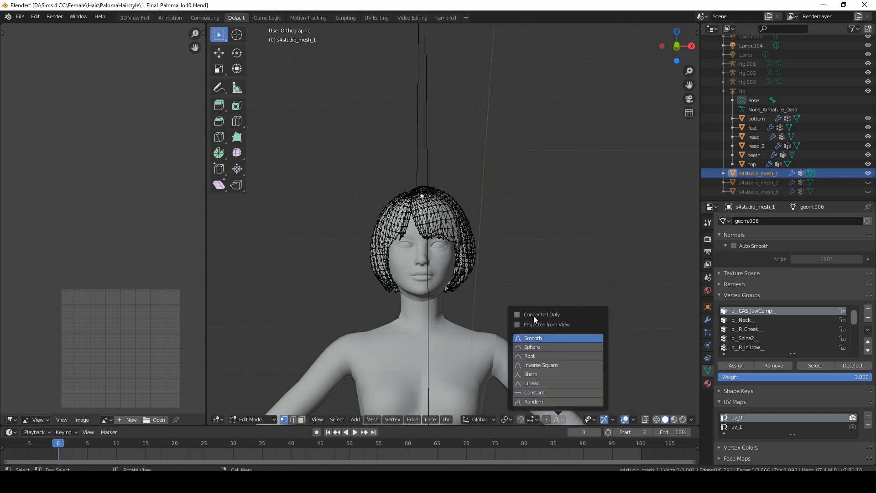
click(540, 418)
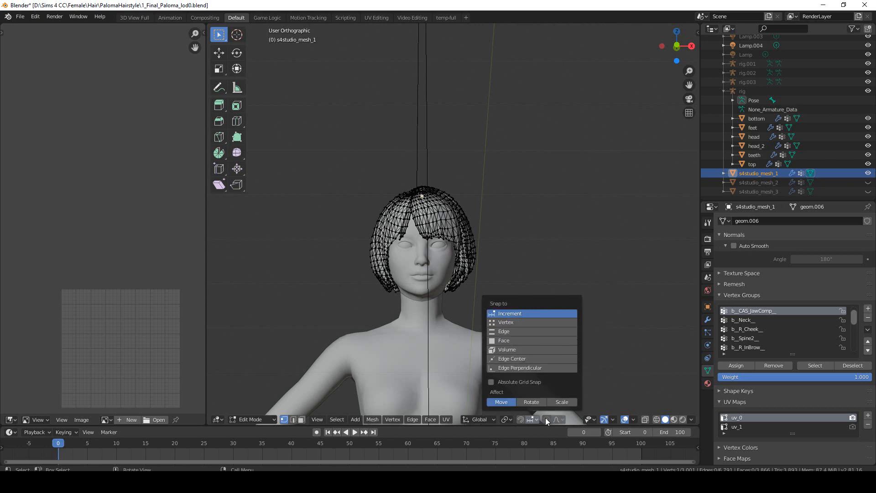
click(546, 418)
click(546, 418)
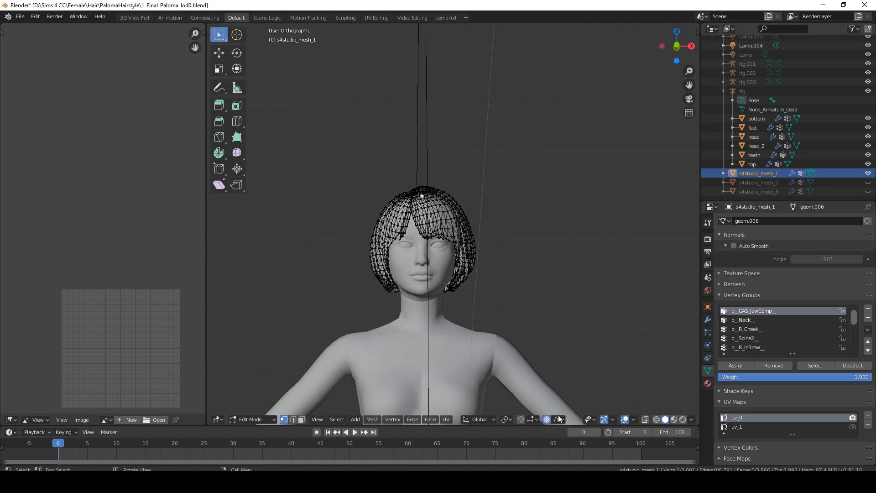
Step: Try moving the bob hair's crown vertex with Smooth proportional editing, adjusting the proportional size to 0.14
right_click(430, 197)
click(451, 205)
key(g)
scroll(475, 200, down, 10)
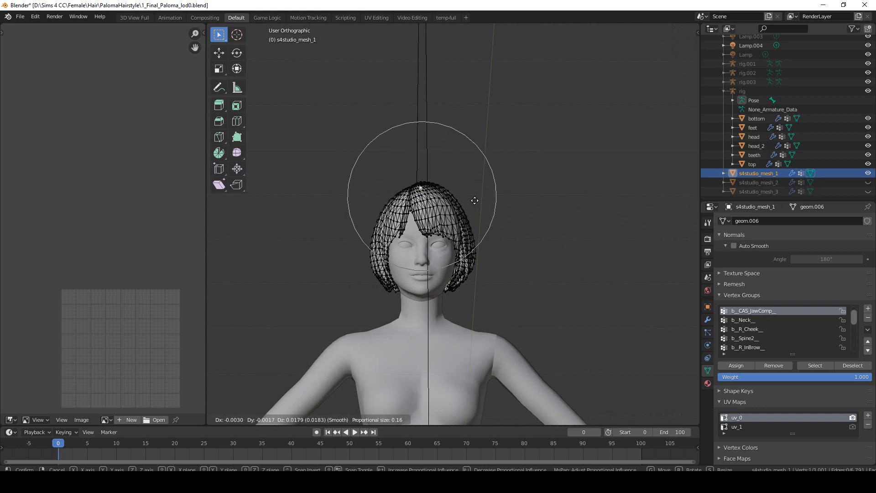
scroll(475, 201, up, 6)
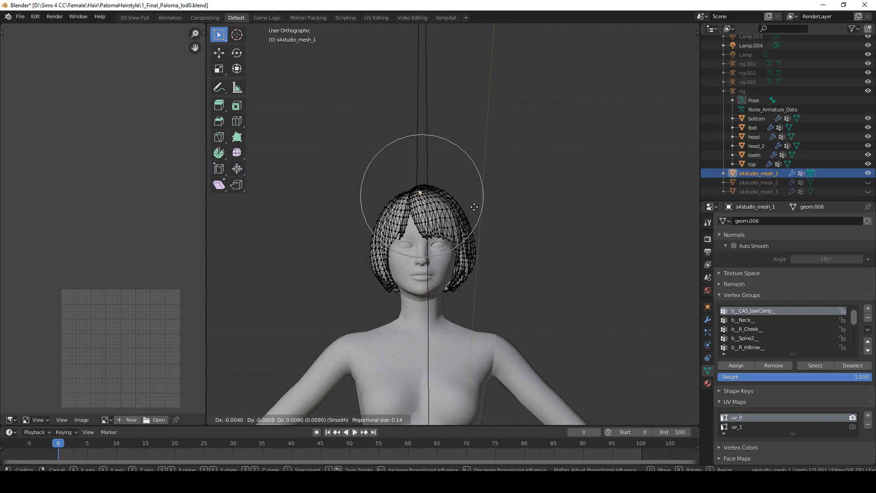
right_click(475, 209)
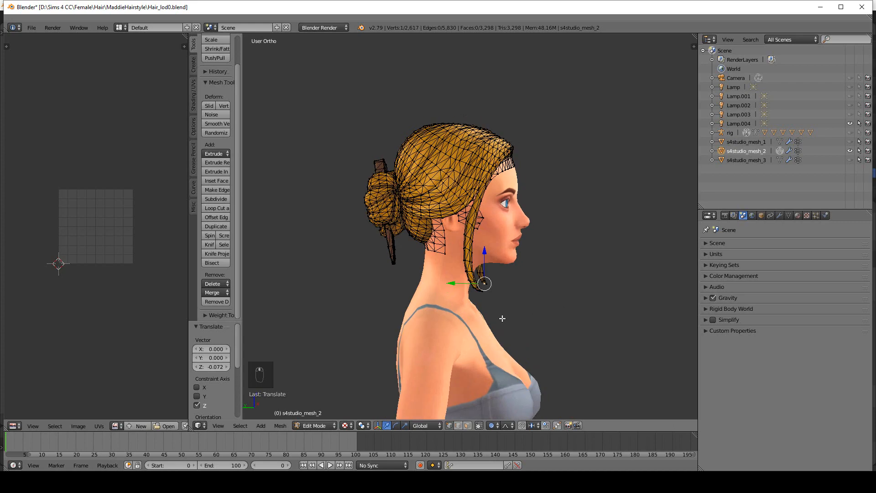
middle_drag(502, 318, 385, 304)
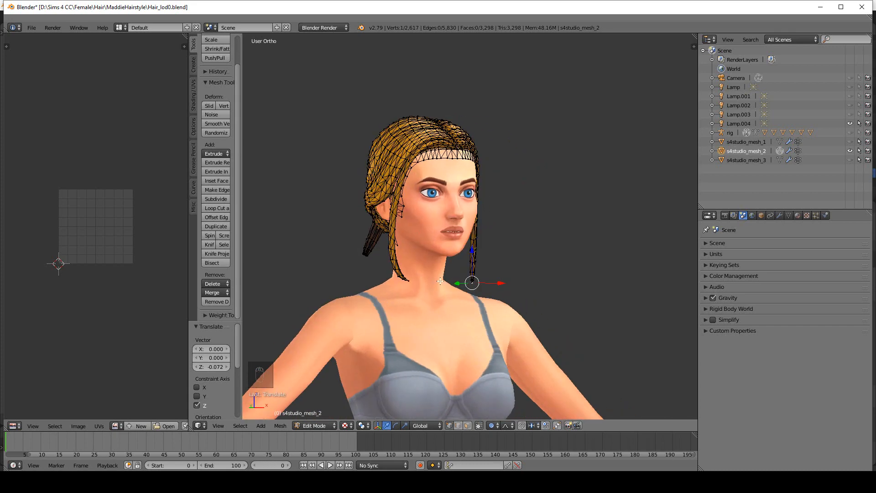